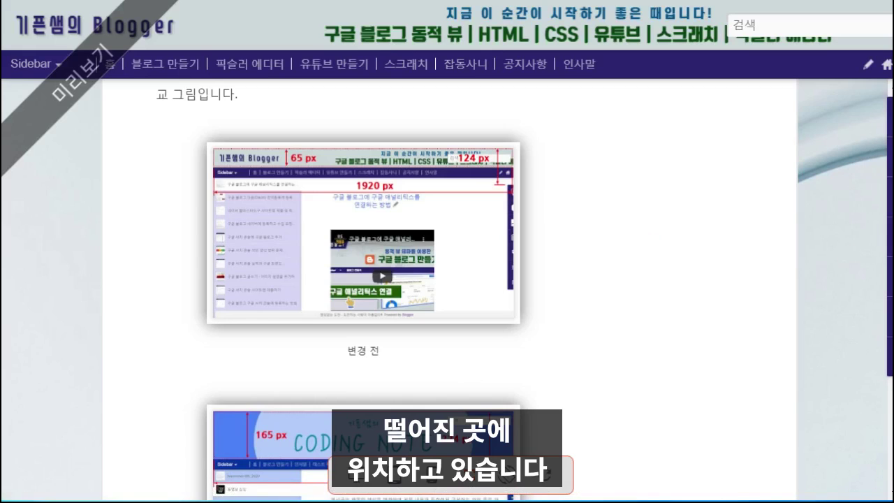
Examine the before-and-after comparison of the header sizes and the size notes below it in the blog post.
{"action": "scroll", "coordinate": [447, 279], "scroll_direction": "down", "scroll_amount": 4}
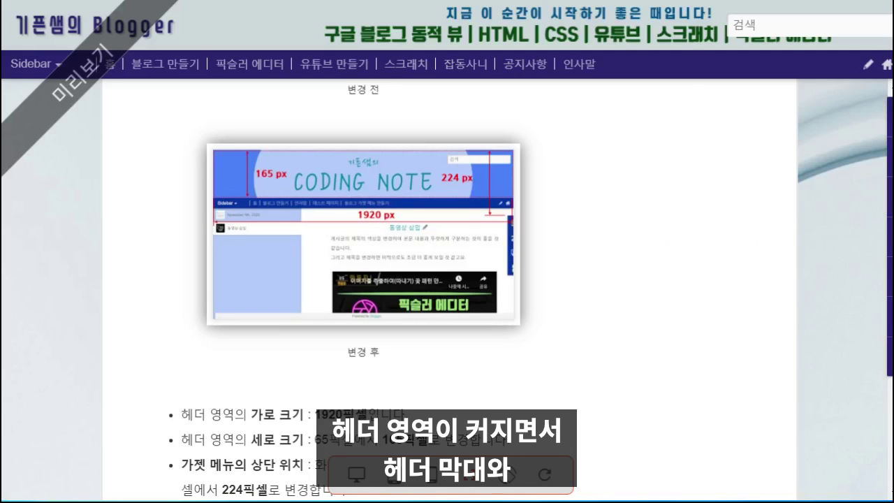
{"action": "mouse_move", "coordinate": [882, 150]}
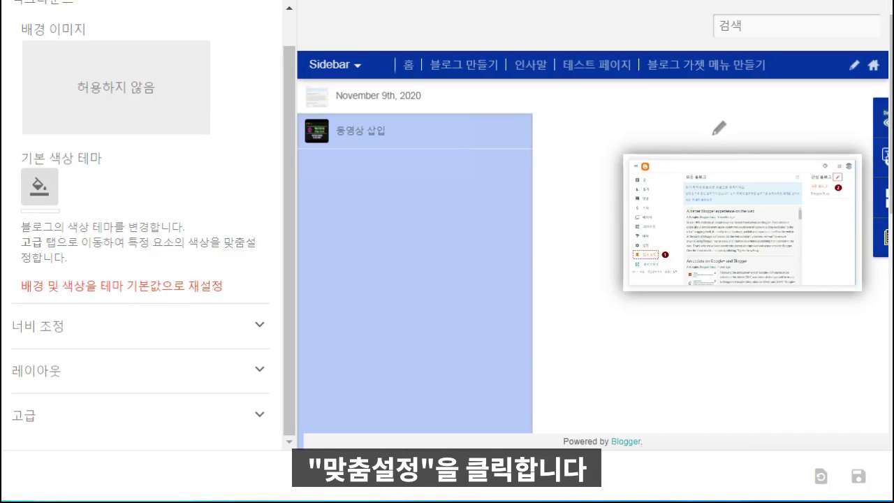
Open the CSS 추가 editor in the advanced (고급) theme customization settings.
{"action": "left_click", "coordinate": [255, 417]}
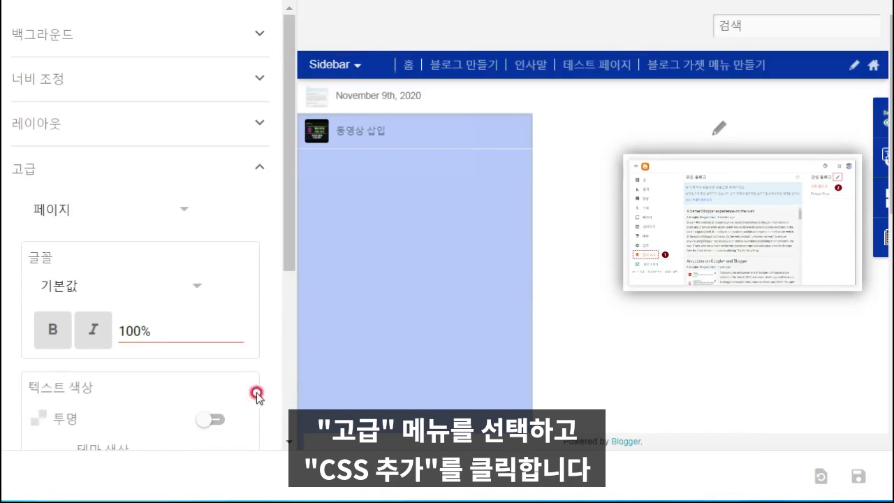
{"action": "left_click", "coordinate": [185, 206]}
{"action": "left_click_drag", "start_coordinate": [186, 228], "coordinate": [185, 319]}
{"action": "left_click", "coordinate": [119, 335]}
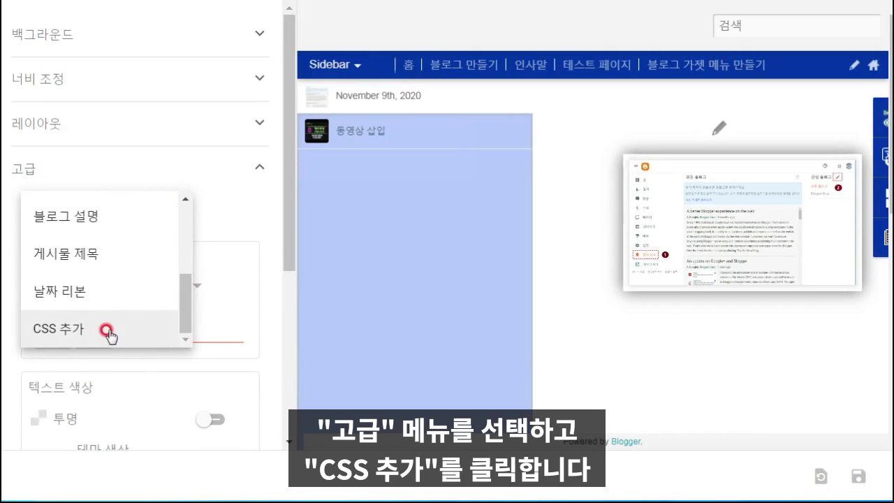
{"action": "left_click", "coordinate": [109, 334]}
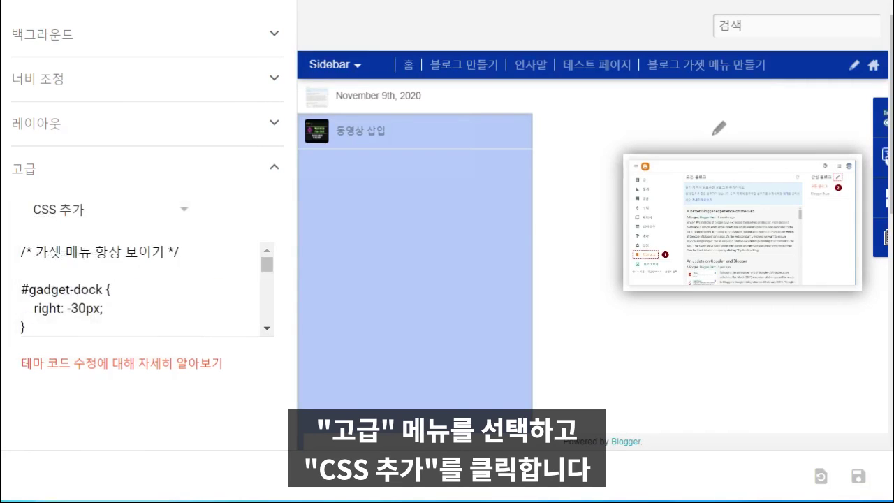
Append the copied header CSS to the custom CSS, ending with body.viewitem-open #header .header-drawer { top: 165px; }, and save the theme.
{"action": "left_click", "coordinate": [44, 326]}
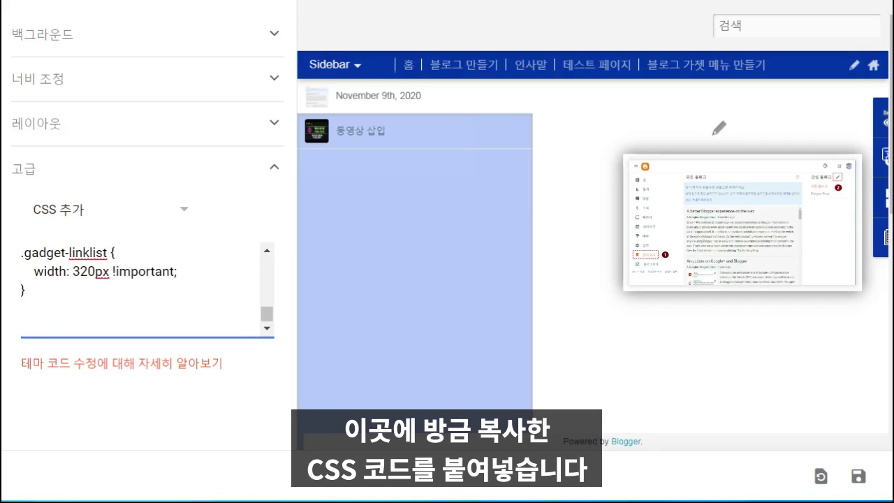
{"action": "type", "text": "body.viewitem-open #header .header-drawer {   top: 165px; }"}
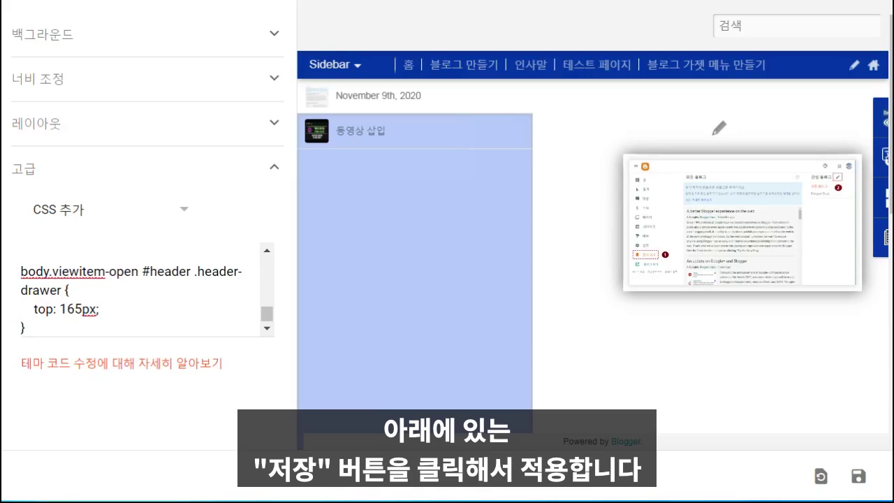
{"action": "left_click", "coordinate": [859, 481]}
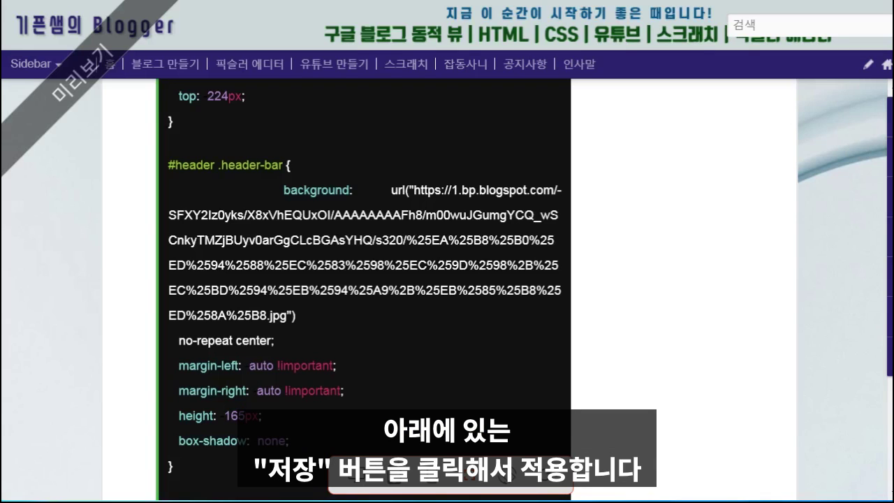
Switch to the 코딩 노트 post containing the header image and show it in HTML view.
{"action": "left_click", "coordinate": [442, 215]}
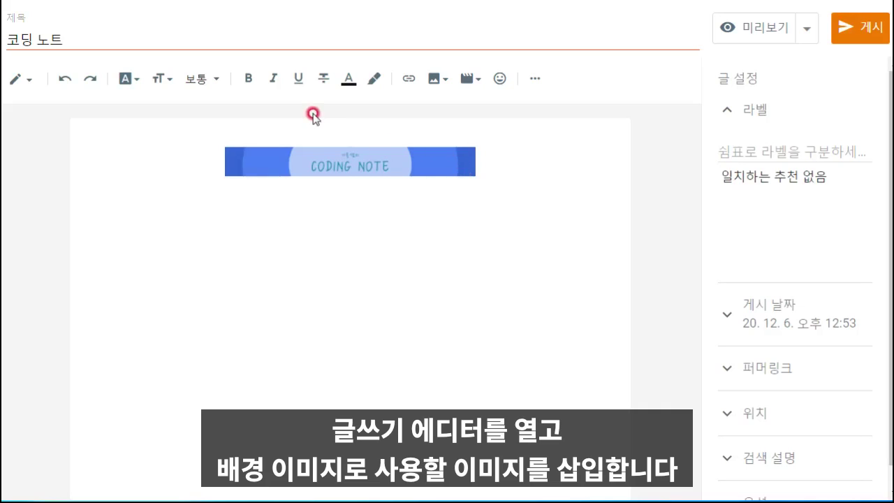
{"action": "left_click", "coordinate": [28, 83]}
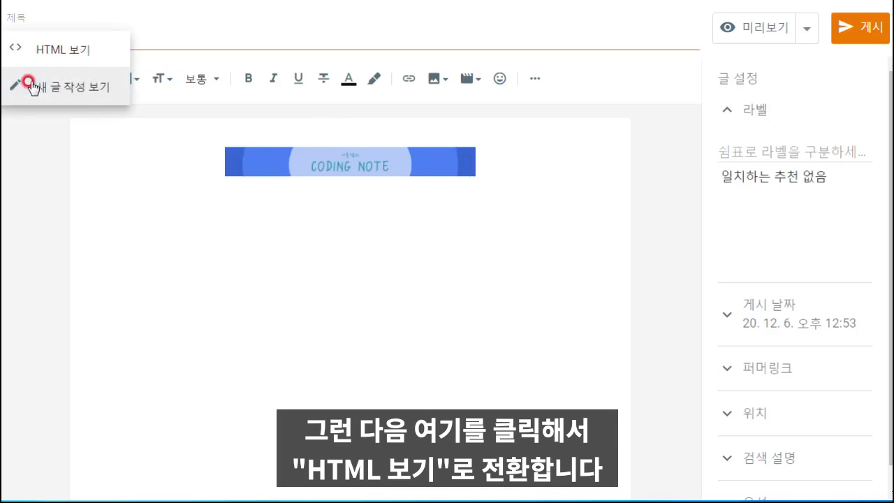
{"action": "left_click", "coordinate": [81, 50]}
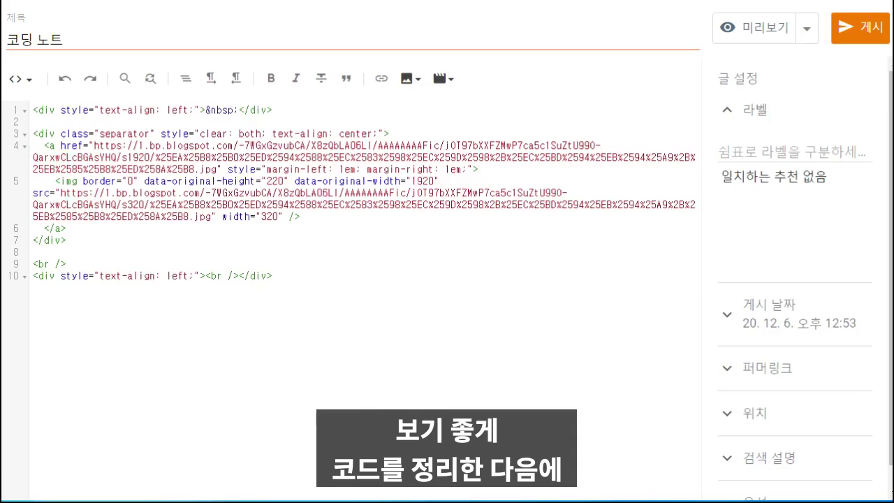
Copy the image address inside the quotation marks of the img tag's src attribute, from https through .jpg.
{"action": "left_click", "coordinate": [73, 183]}
{"action": "double_click", "coordinate": [73, 183]}
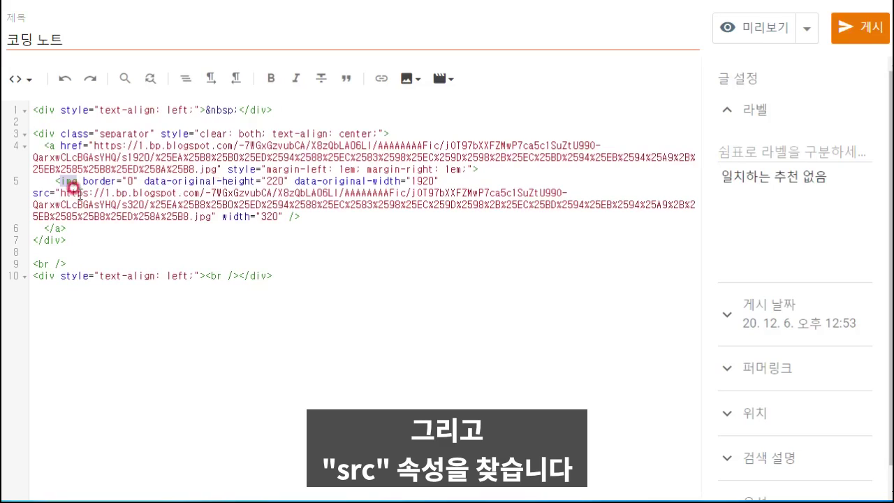
{"action": "left_click_drag", "start_coordinate": [51, 195], "coordinate": [30, 192]}
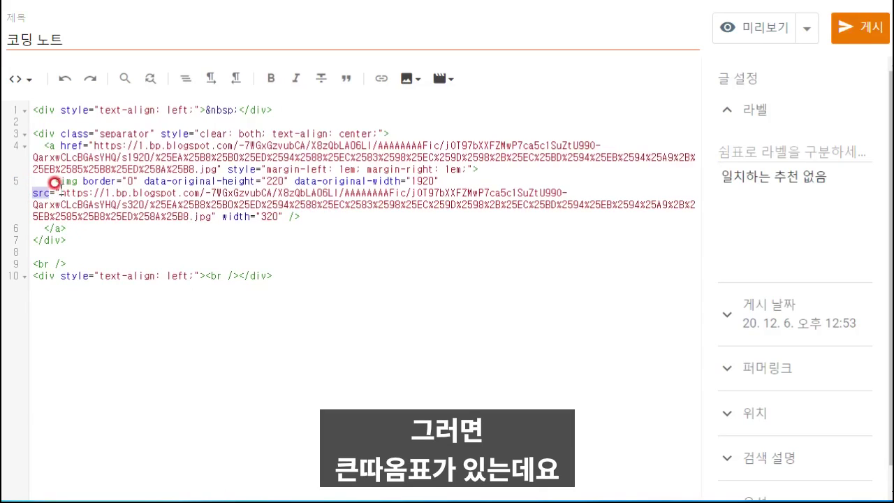
{"action": "left_click", "coordinate": [74, 189]}
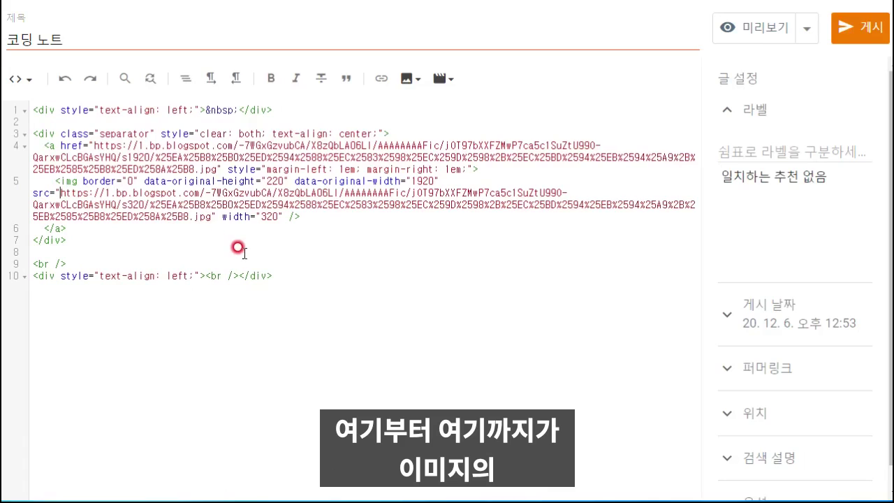
{"action": "left_click", "coordinate": [209, 217], "text": "shift"}
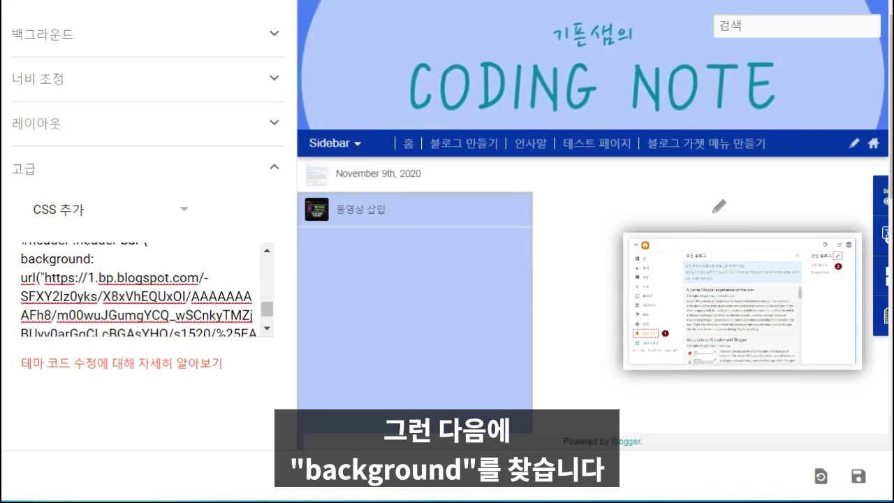
Replace the image address inside the header bar's background url in the custom CSS with the copied image address.
{"action": "left_click", "coordinate": [42, 278]}
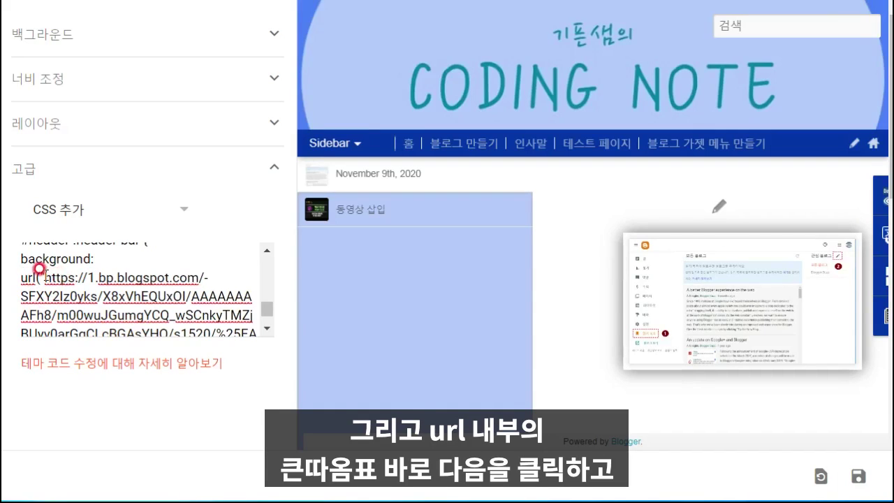
{"action": "left_click", "coordinate": [45, 278]}
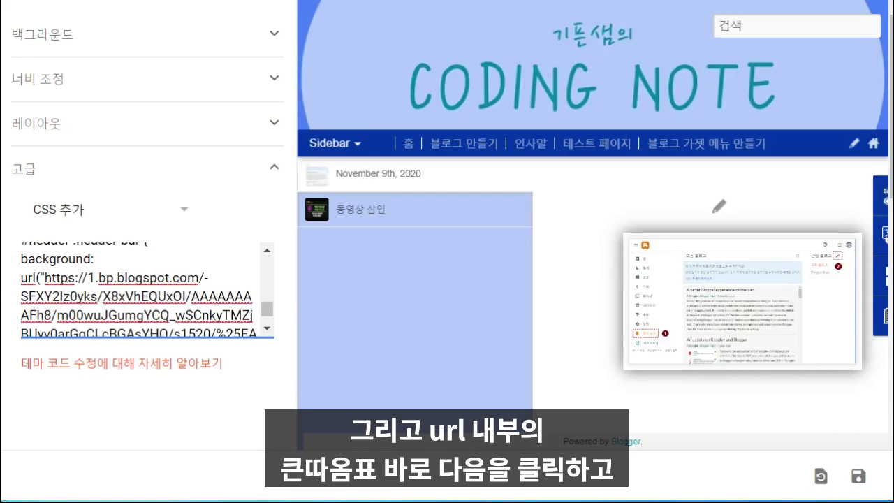
{"action": "scroll", "coordinate": [268, 325], "scroll_direction": "down", "scroll_amount": 5}
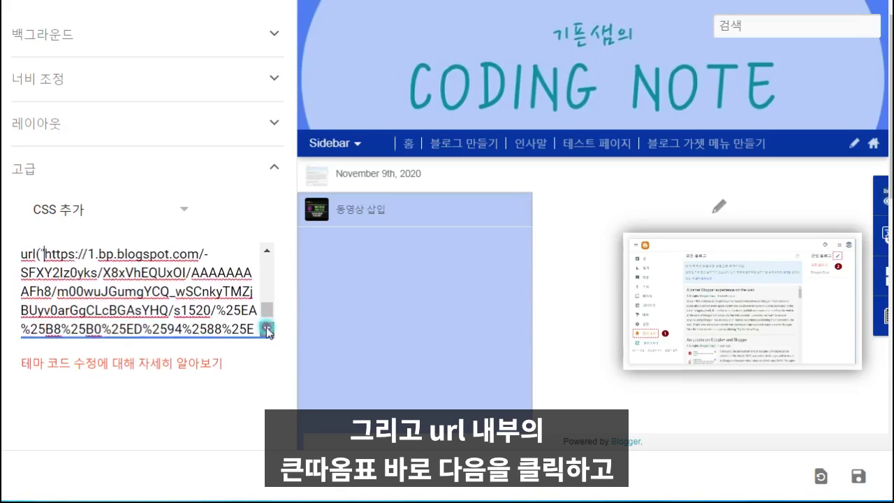
{"action": "scroll", "coordinate": [268, 328], "scroll_direction": "down", "scroll_amount": 4}
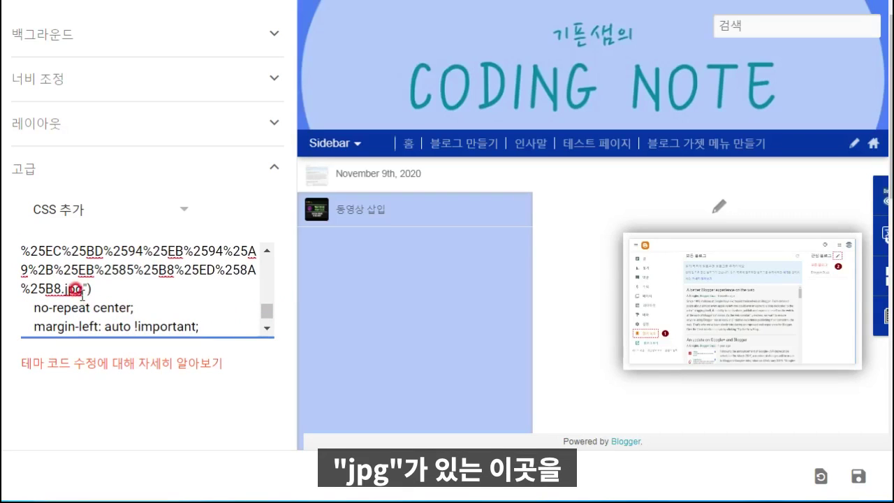
{"action": "left_click", "coordinate": [79, 292]}
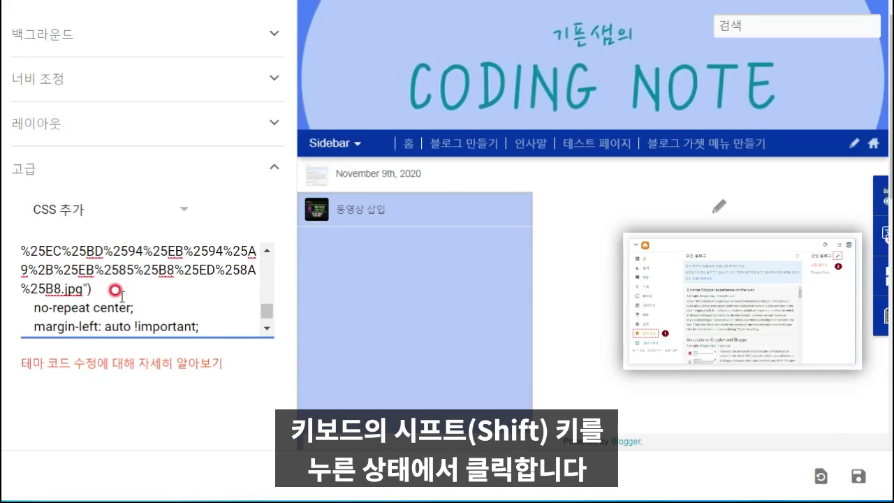
{"action": "left_click", "coordinate": [77, 283], "text": "shift"}
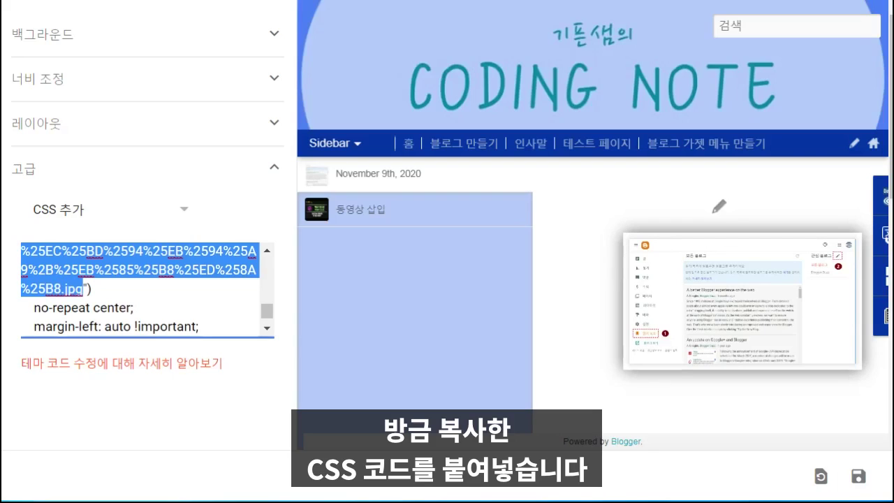
{"action": "key", "text": "ctrl+v"}
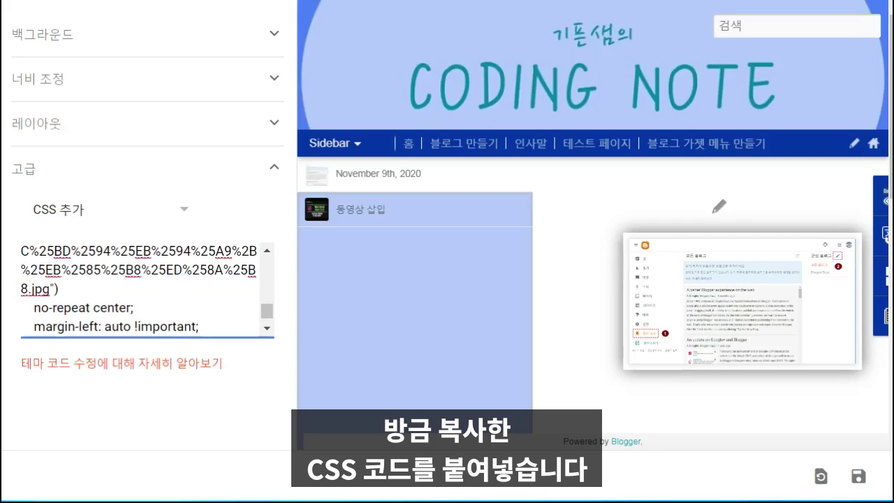
Set the size segment of the header background image address to s1520 and save the theme.
{"action": "scroll", "coordinate": [140, 289], "scroll_direction": "up", "scroll_amount": 1}
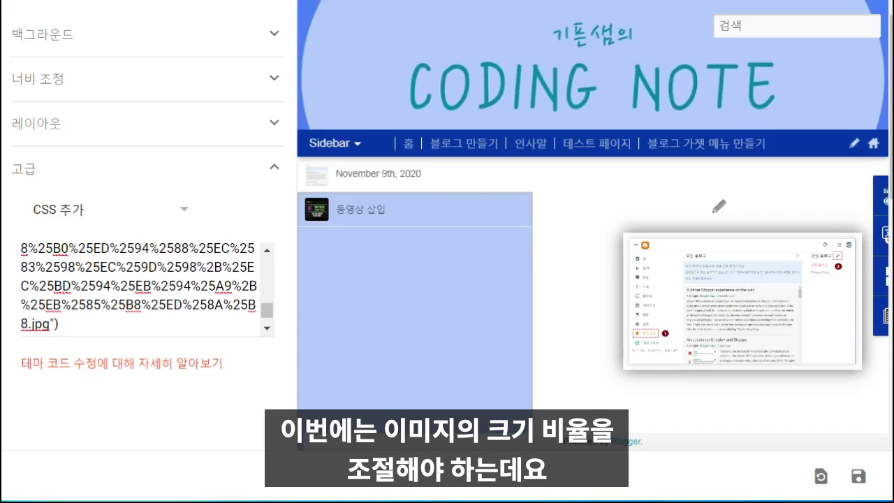
{"action": "left_click", "coordinate": [267, 252]}
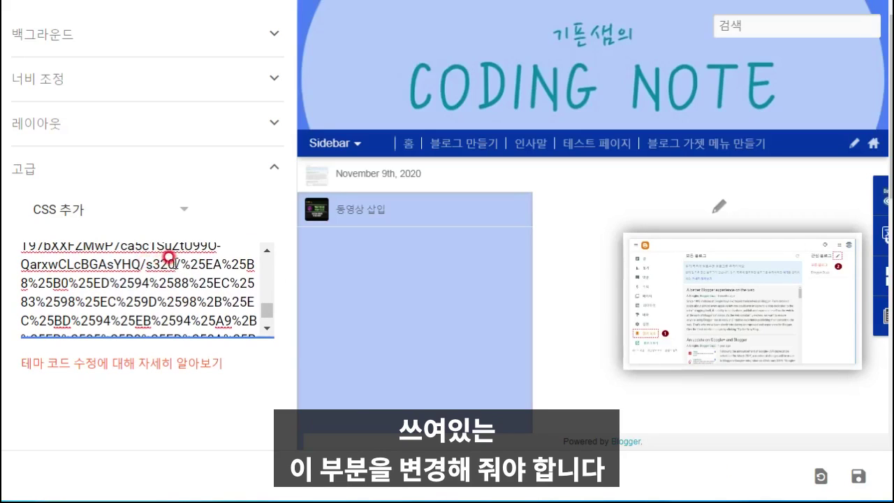
{"action": "left_click_drag", "start_coordinate": [176, 257], "coordinate": [151, 255]}
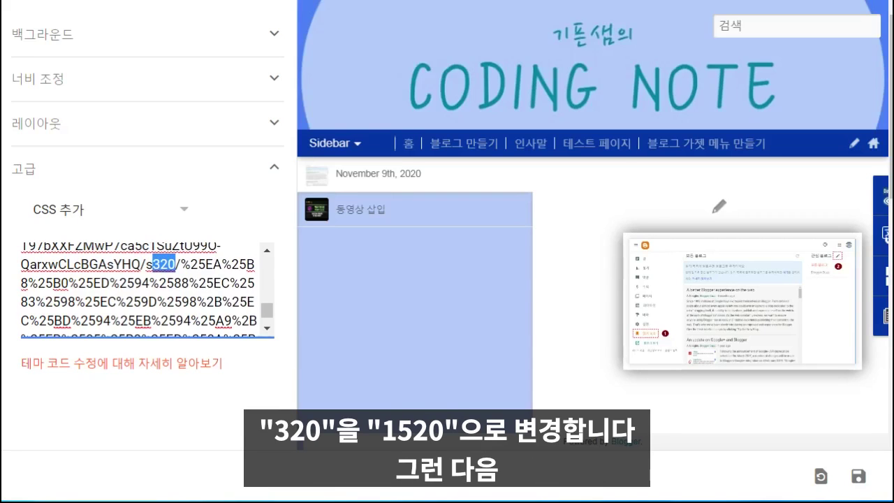
{"action": "type", "text": "1520"}
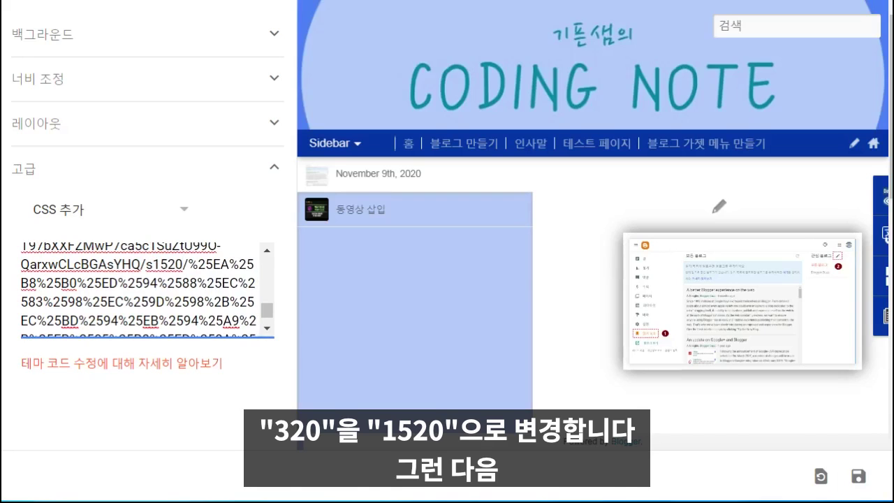
{"action": "left_click", "coordinate": [859, 478]}
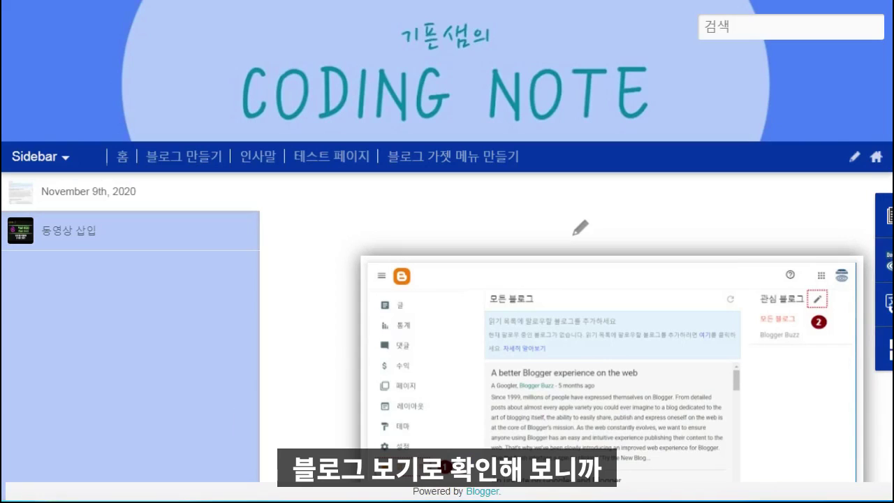
Check the header image, view selector and gadget menu of the blog in the Sidebar view.
{"action": "left_click", "coordinate": [56, 155]}
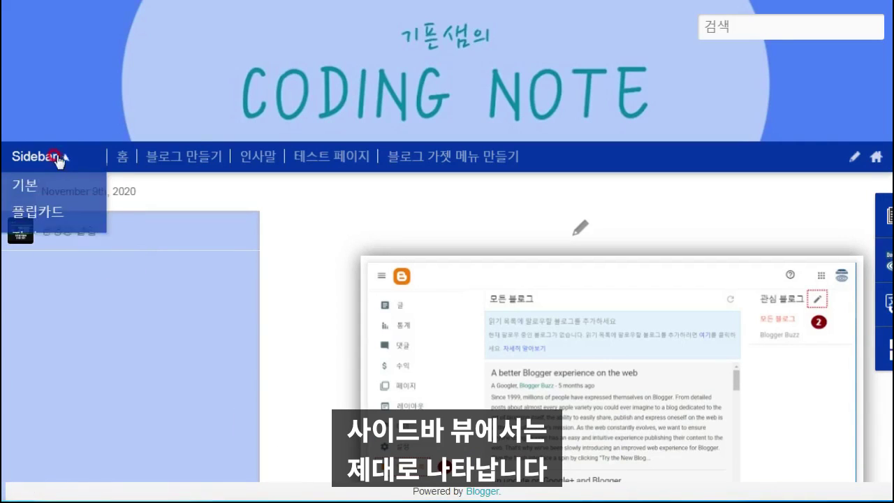
{"action": "left_click", "coordinate": [478, 95]}
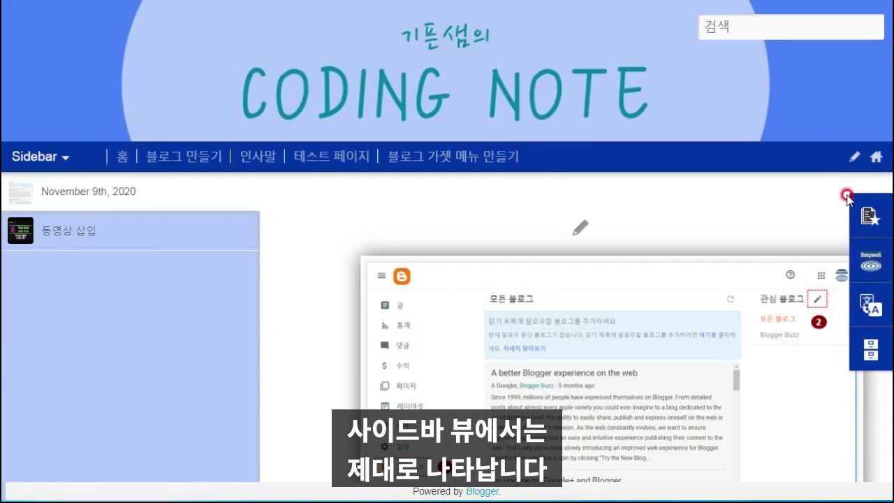
{"action": "mouse_move", "coordinate": [845, 195]}
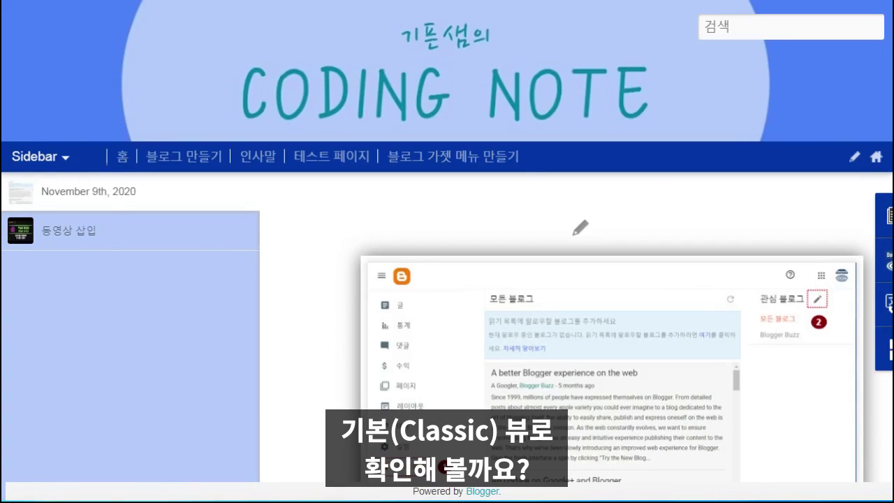
Check the blog header in the 기본 (Classic) view and open the 플립카드 (Flipcard) view.
{"action": "mouse_move", "coordinate": [65, 157]}
{"action": "left_click", "coordinate": [21, 185]}
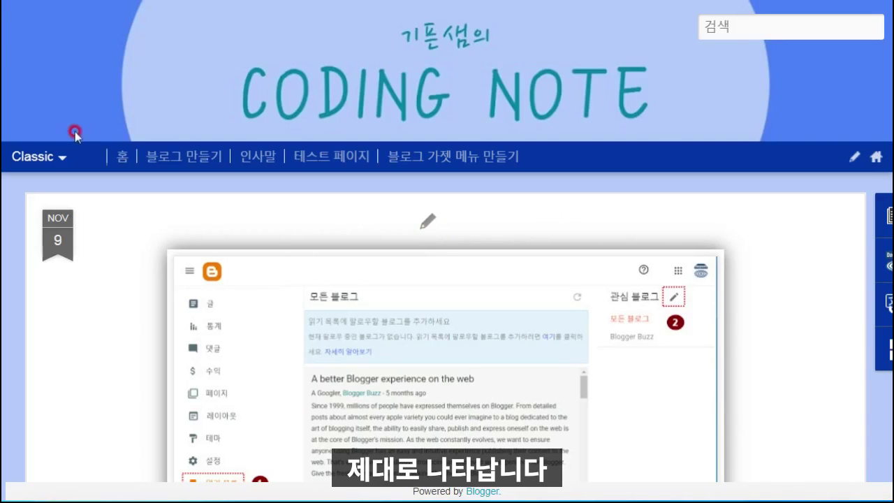
{"action": "left_click", "coordinate": [64, 155]}
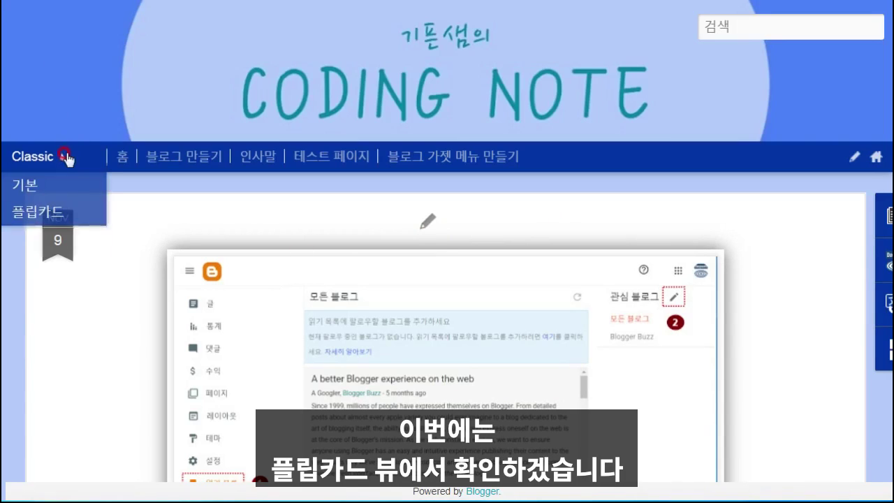
{"action": "left_click", "coordinate": [56, 214]}
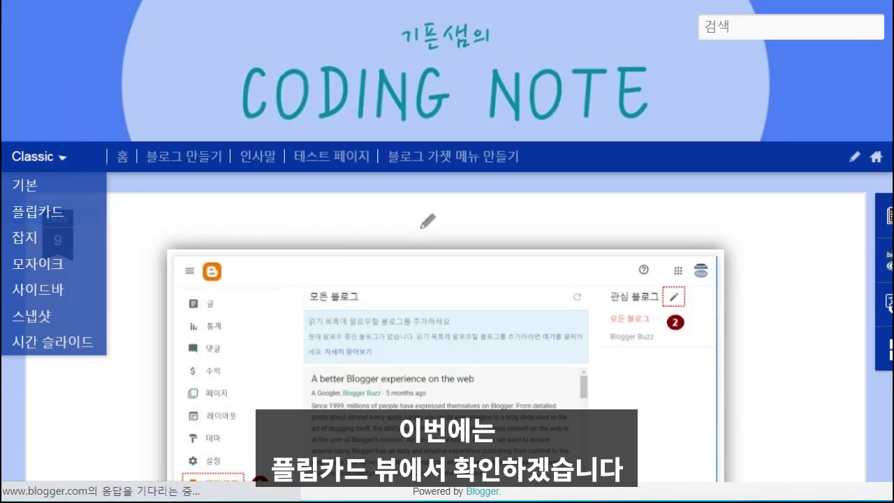